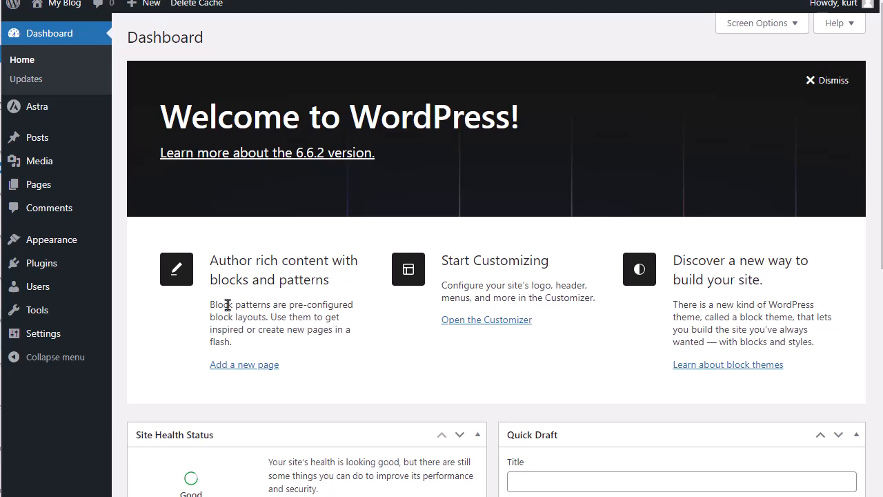
Install the CB Buildr plugin by uploading cd-buildr.zip, and activate it
mouse_move(36, 267)
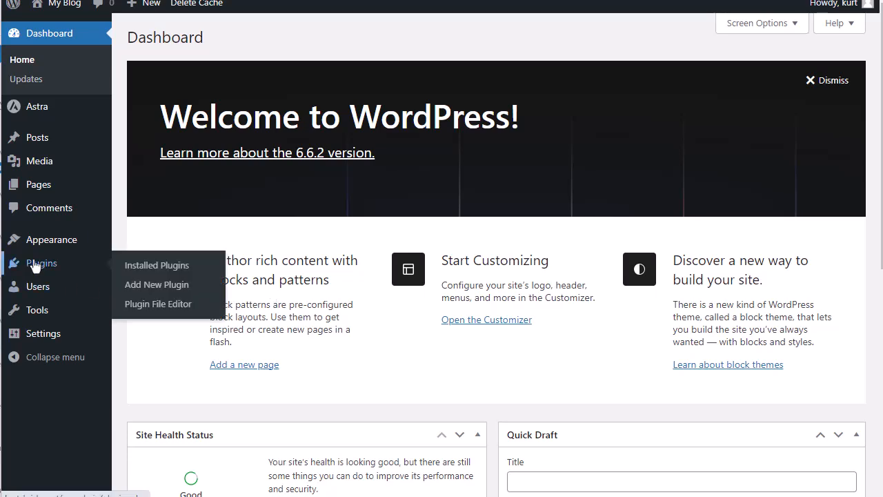
click(155, 285)
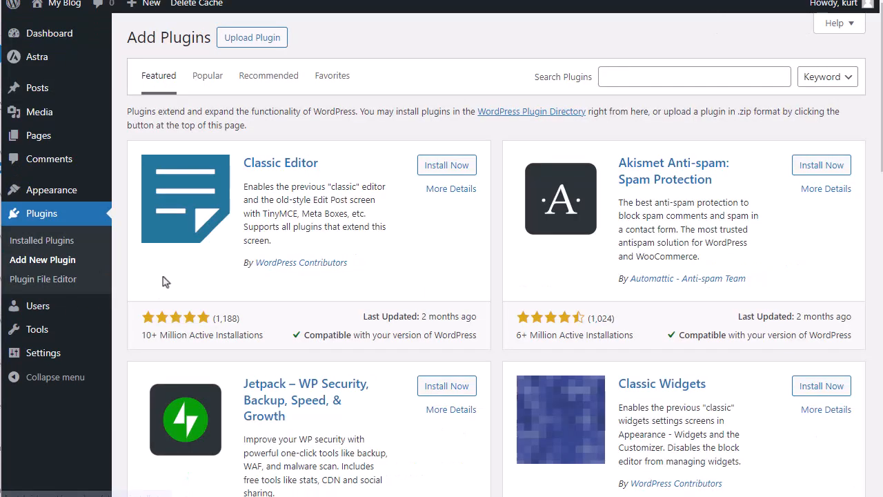
click(266, 39)
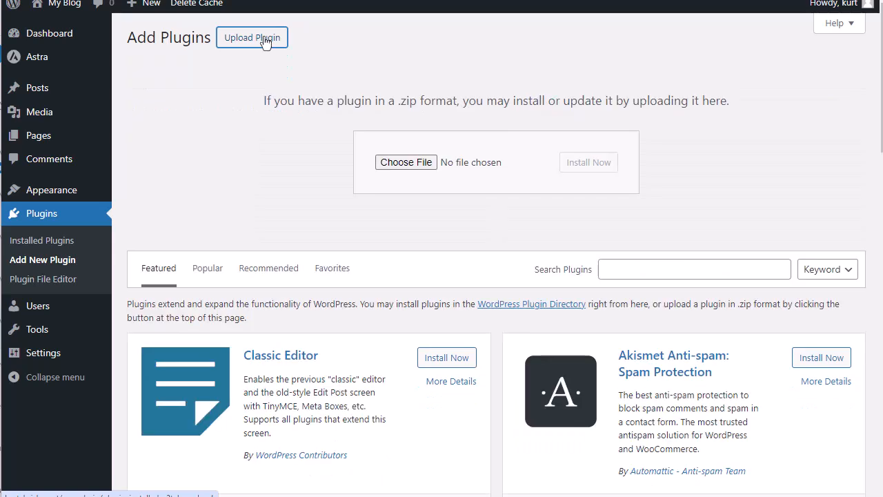
click(415, 164)
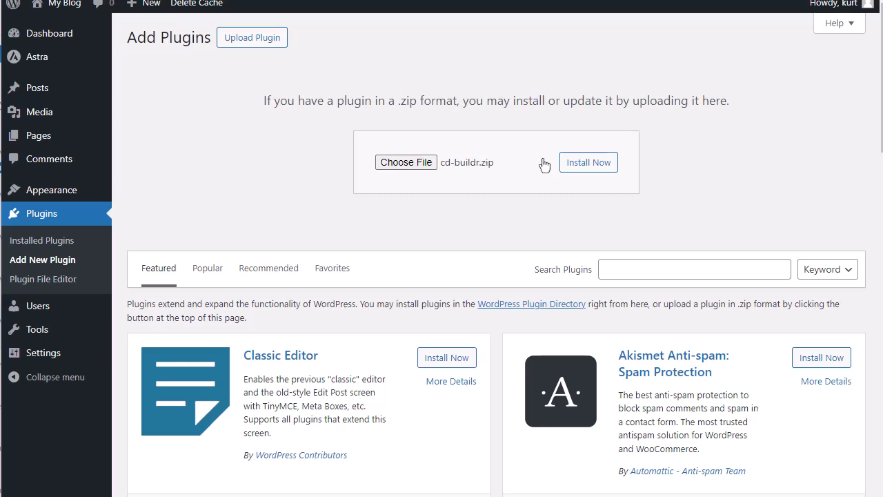
click(581, 164)
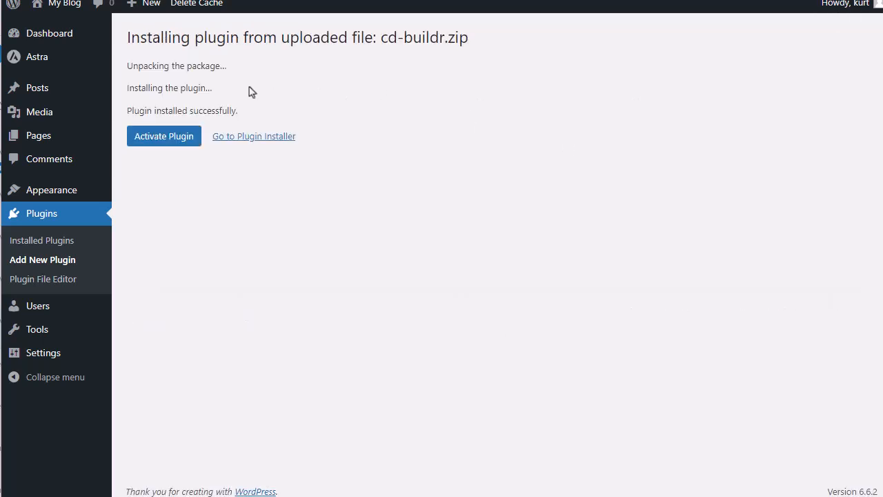
click(170, 138)
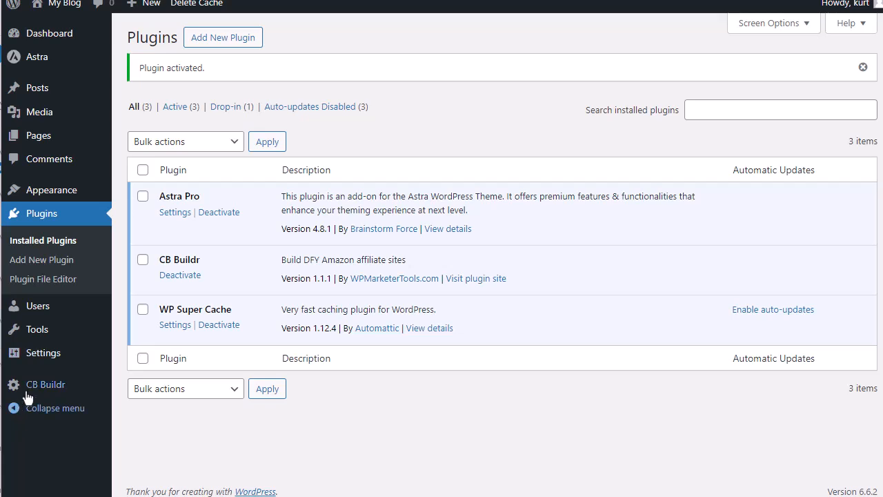
Open the CB Buildr plugin's settings at the OpenAI API section
mouse_move(32, 384)
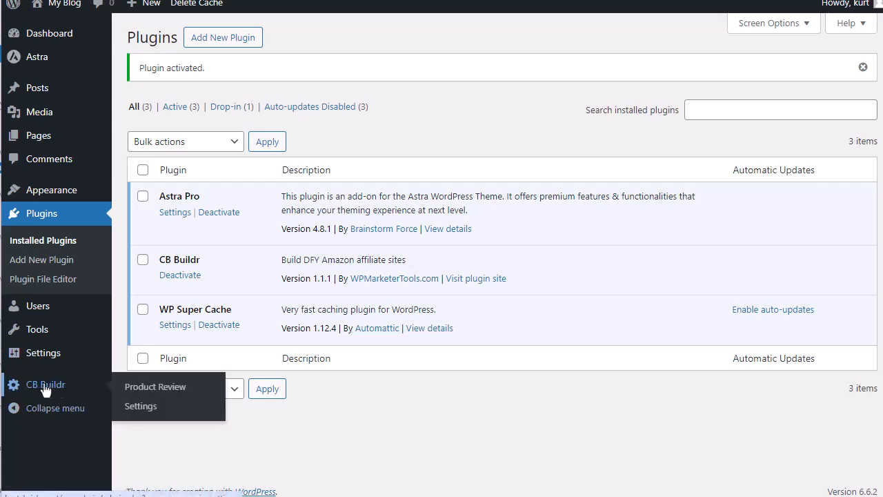
click(146, 410)
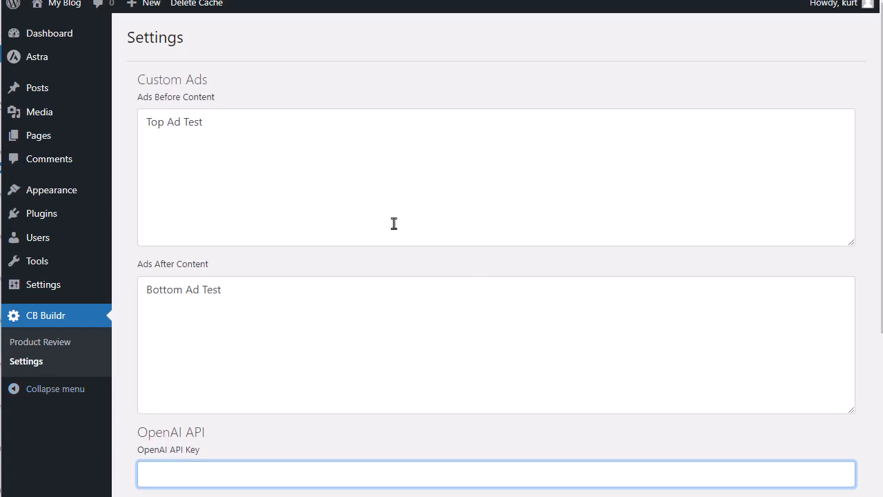
scroll(400, 224, down, 3)
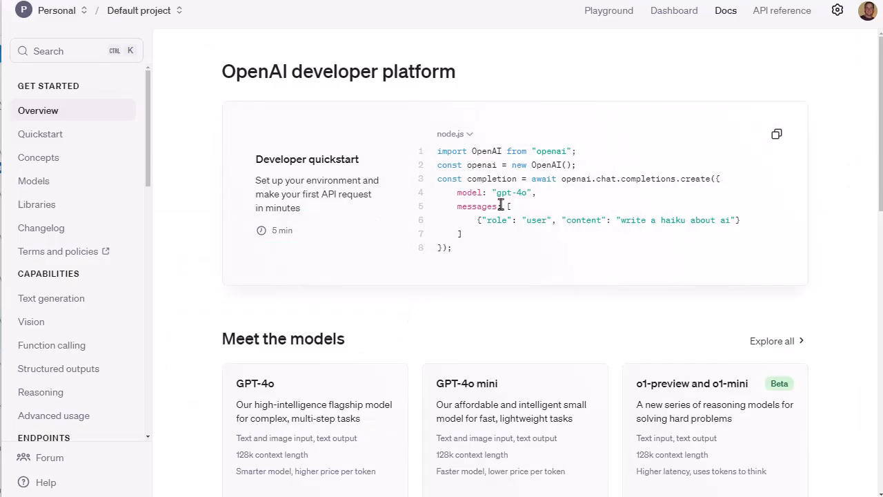
Switch to the OpenAI platform to check the organization's billing page, and return to the plugin's OpenAI API Key field
click(837, 13)
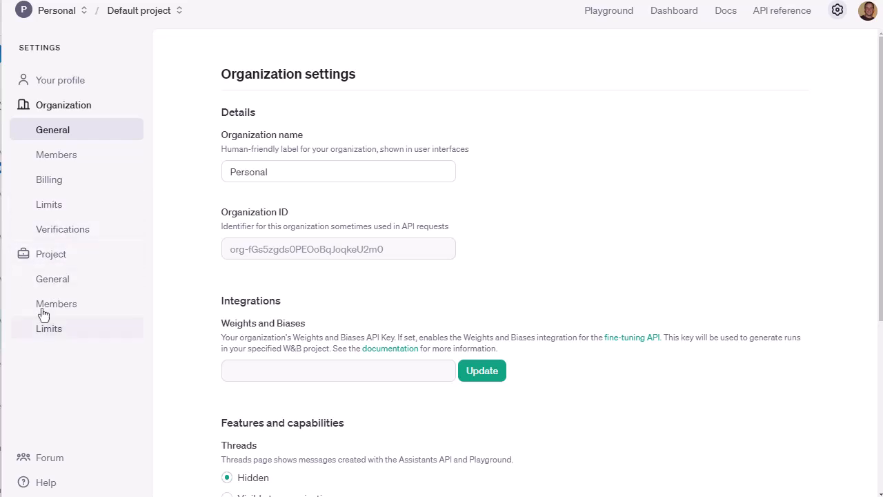
click(22, 182)
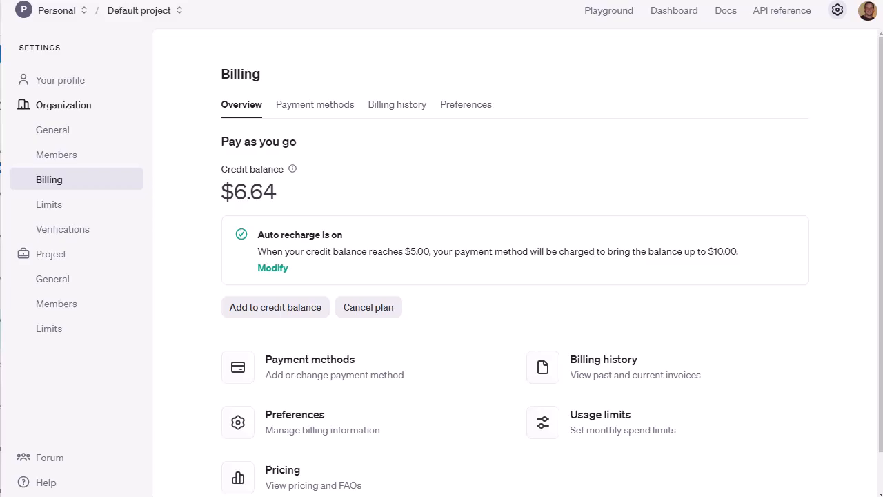
click(364, 228)
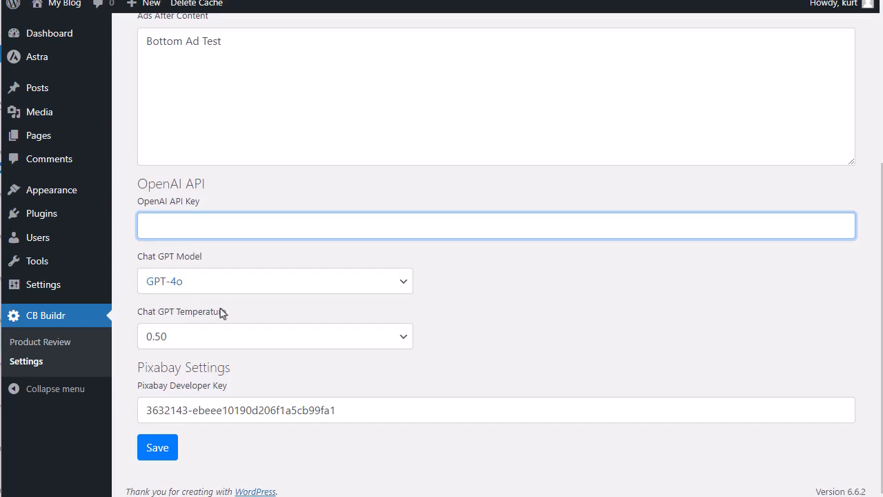
Try a Chat GPT temperature of 1.00 and set it back to 0.50
click(222, 336)
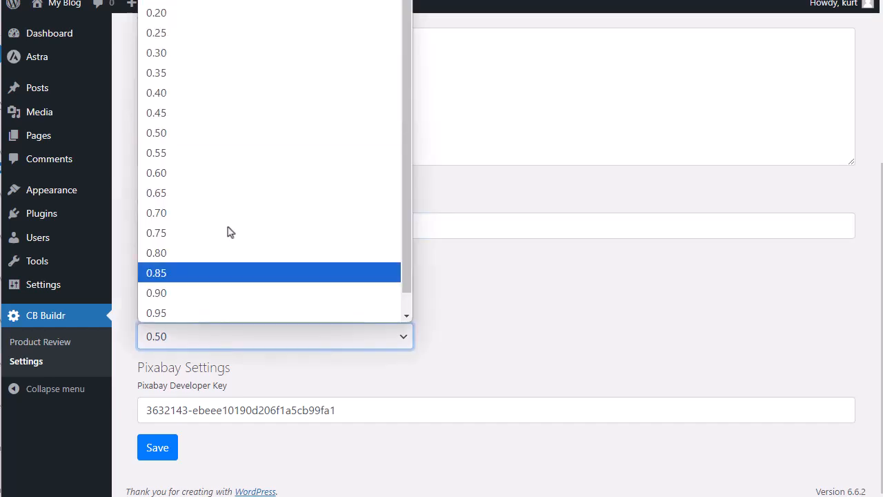
scroll(184, 311, down, 1)
click(185, 311)
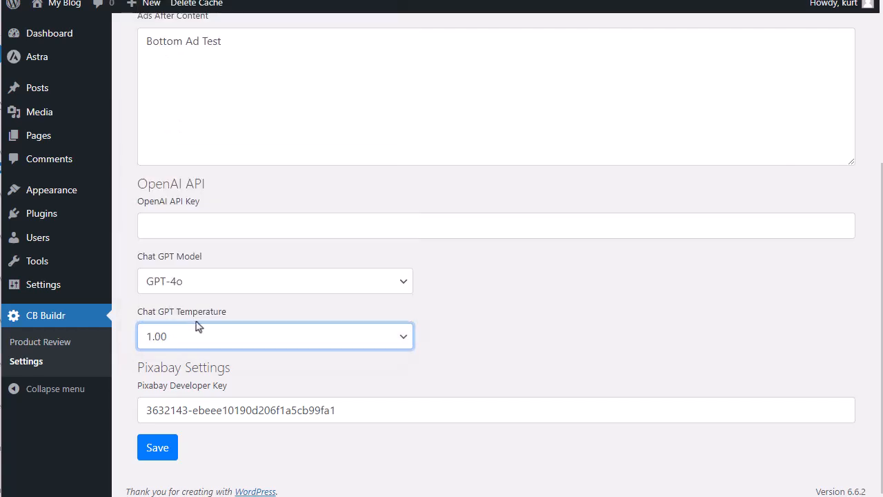
click(198, 345)
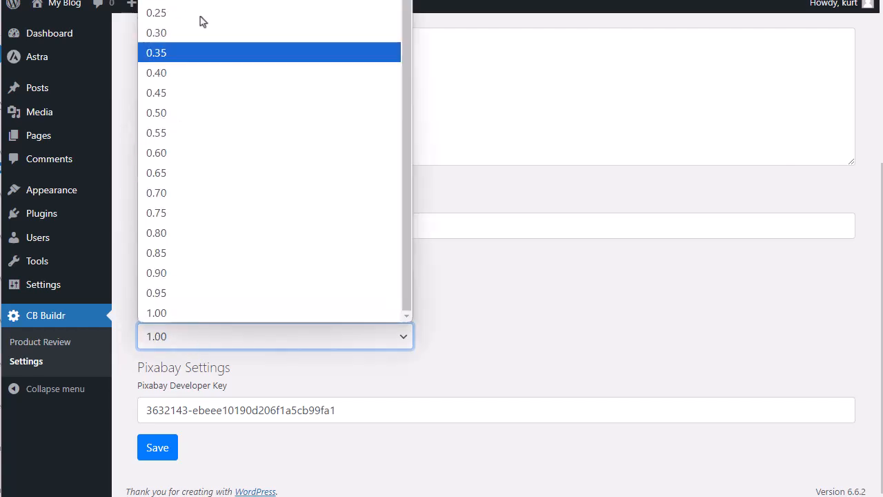
click(203, 120)
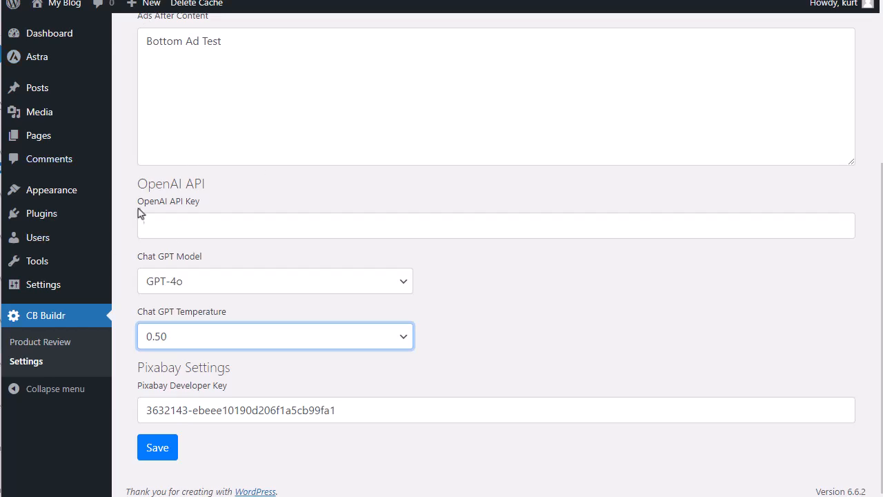
Save the CB Buildr settings and open the plugin's Product Review page
click(148, 441)
click(31, 345)
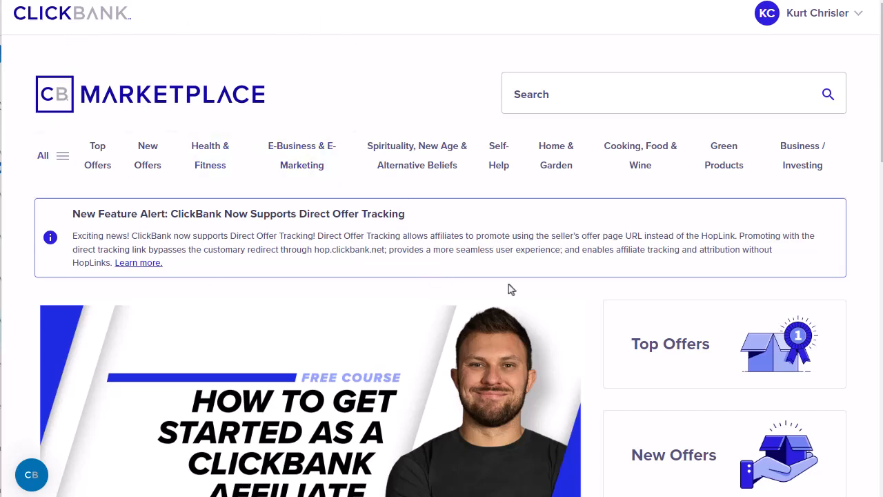
In ClickBank's Top Offers, create a HopLink for Java Burn with the account's affiliate nickname and copy the link
click(640, 344)
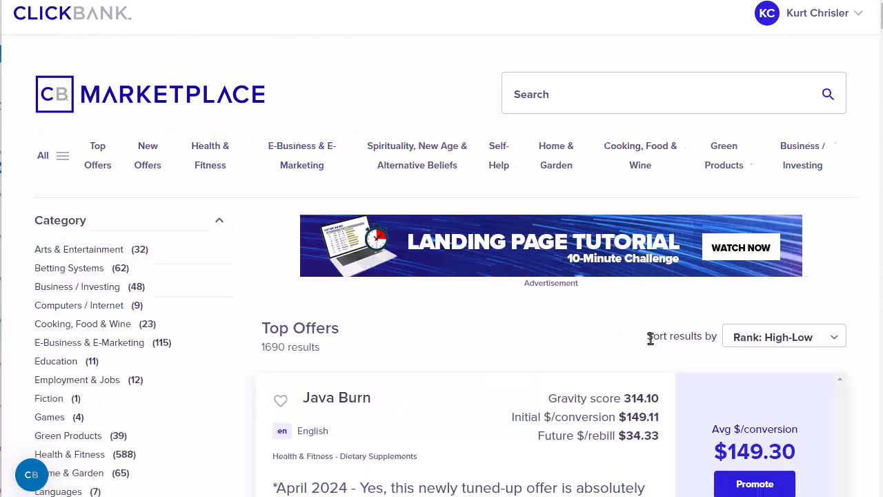
scroll(532, 283, down, 3)
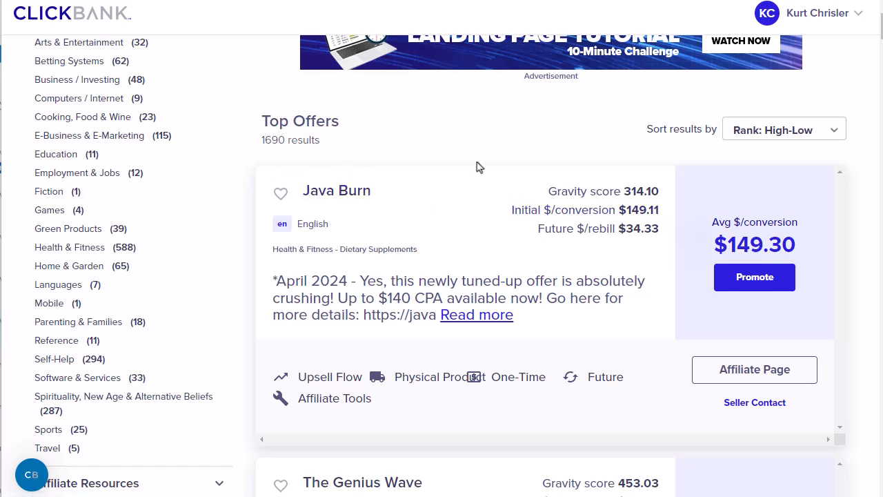
click(754, 282)
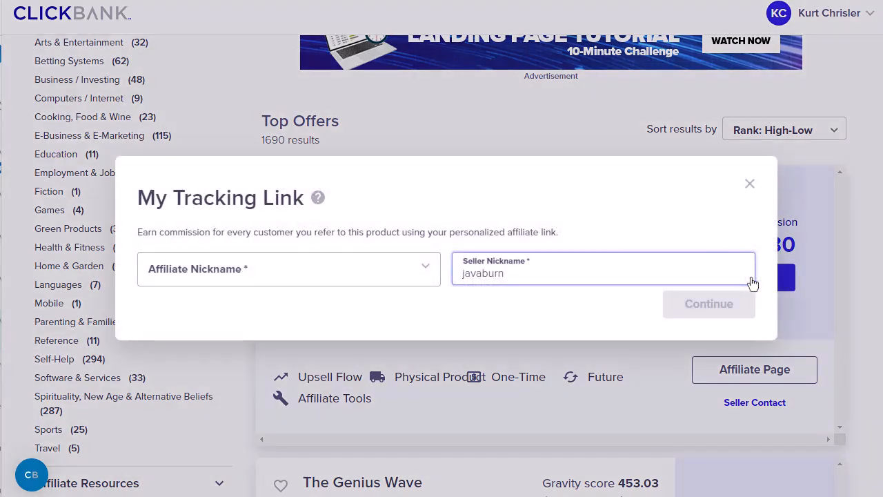
click(373, 274)
click(738, 307)
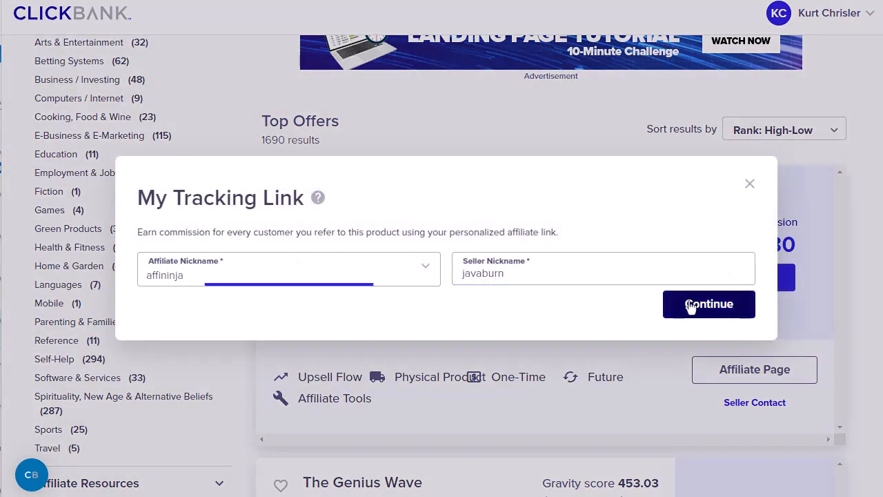
scroll(538, 338, down, 2)
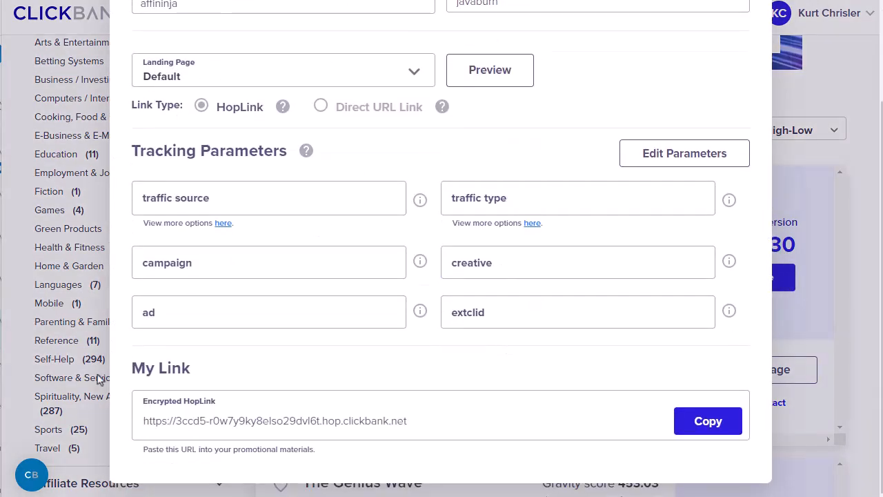
click(713, 424)
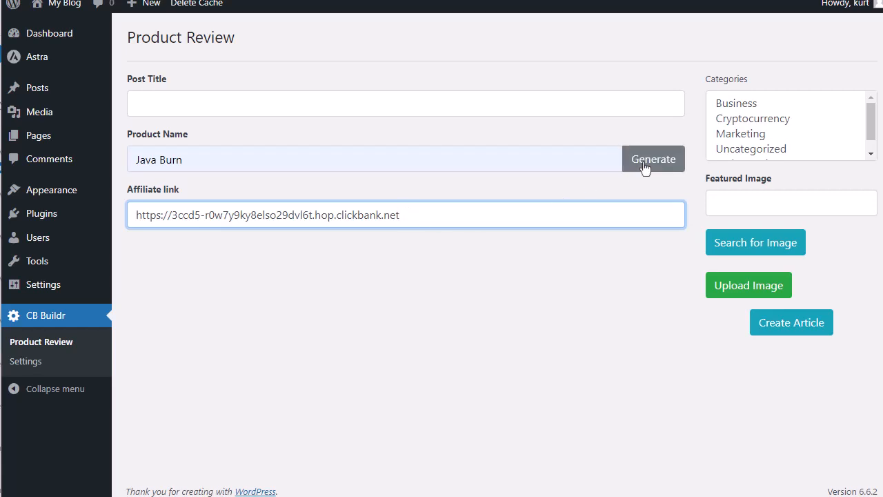
Generate the Java Burn review and choose the image of a waist in oversized jeans from a "weight loss" search as featured image
click(643, 167)
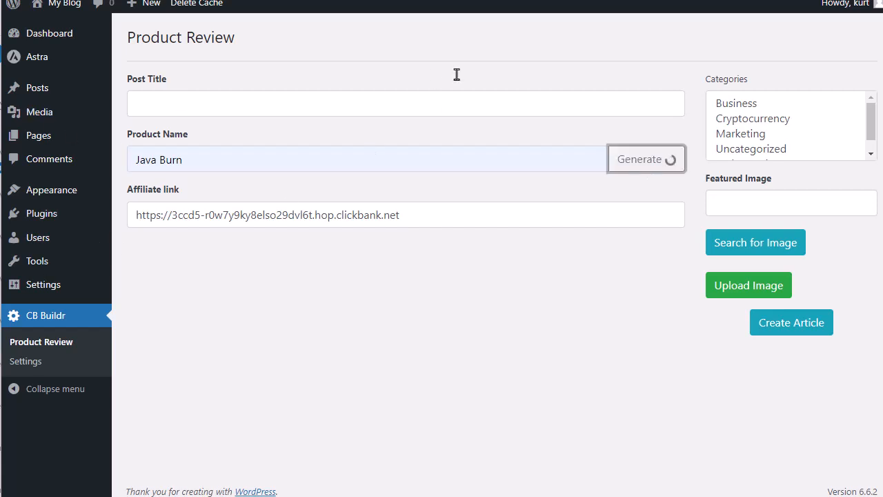
click(759, 201)
click(788, 240)
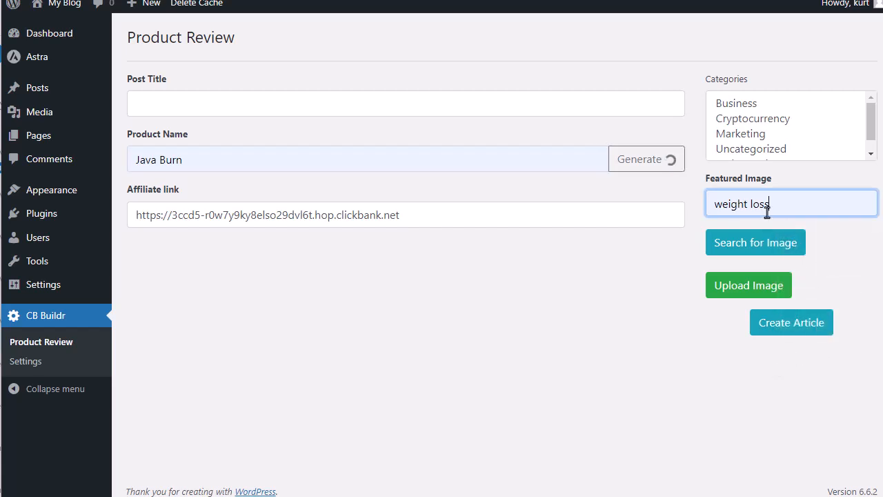
click(768, 246)
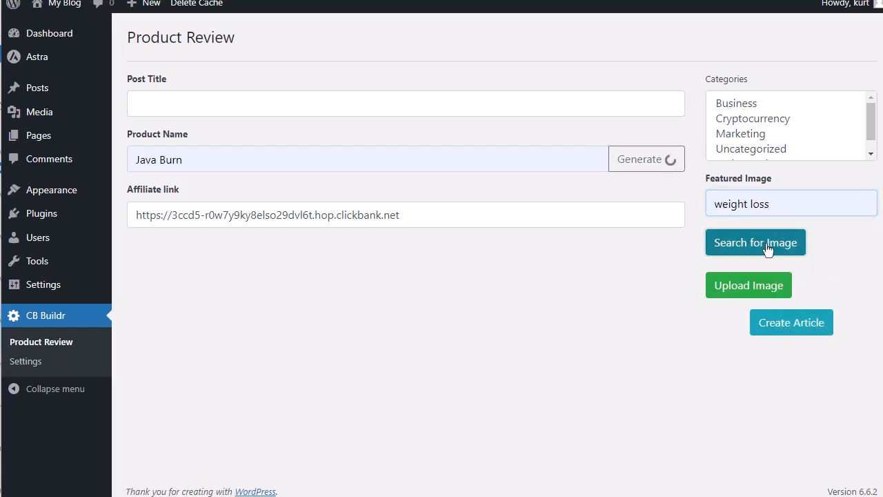
scroll(766, 286, down, 1)
click(738, 380)
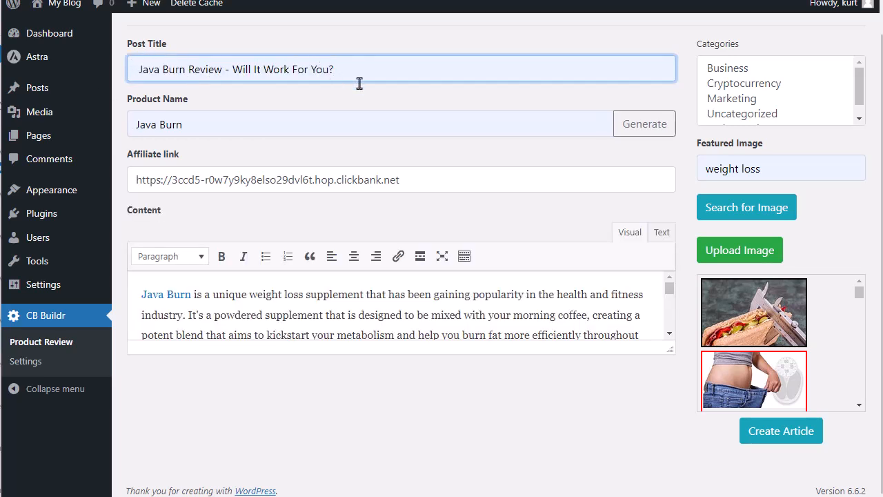
Enlarge the content box to check the generated text and create the article "Java Burn Review - Will It Work For You?"
drag(673, 349, 674, 492)
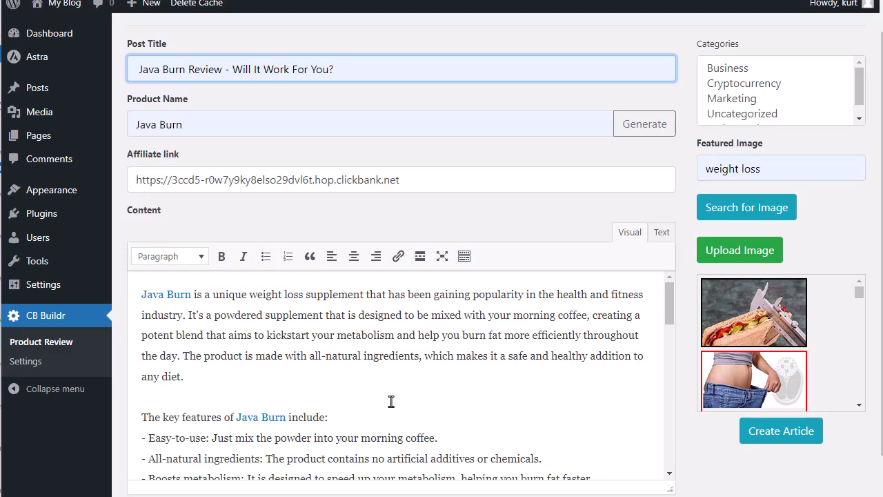
mouse_move(670, 304)
mouse_down()
mouse_move(675, 427)
mouse_move(661, 270)
mouse_up()
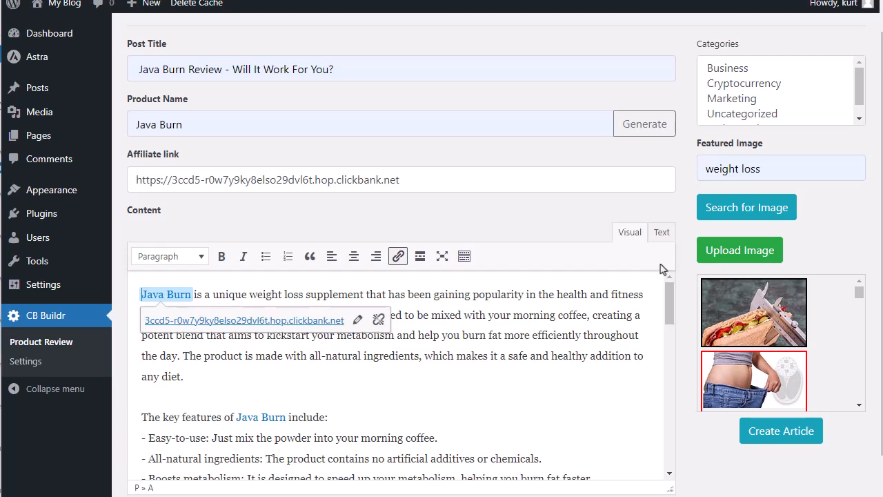
click(768, 431)
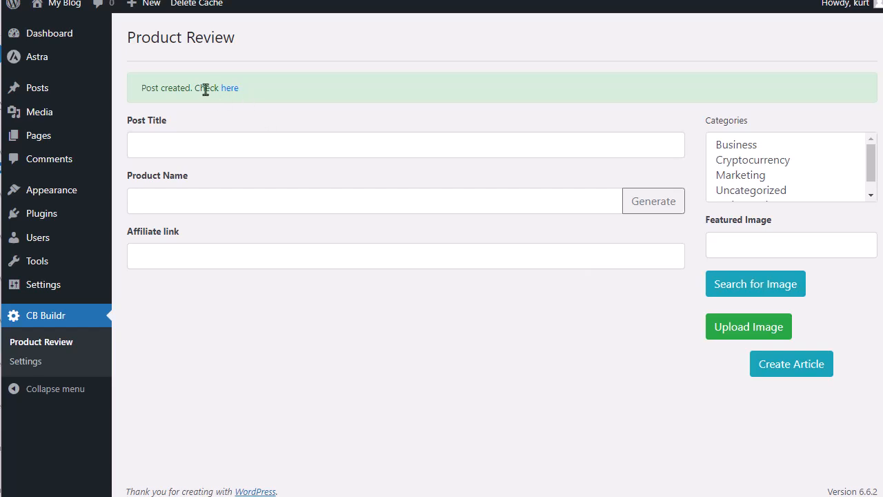
Open the created post in the editor and check its featured image and linked review text
click(230, 89)
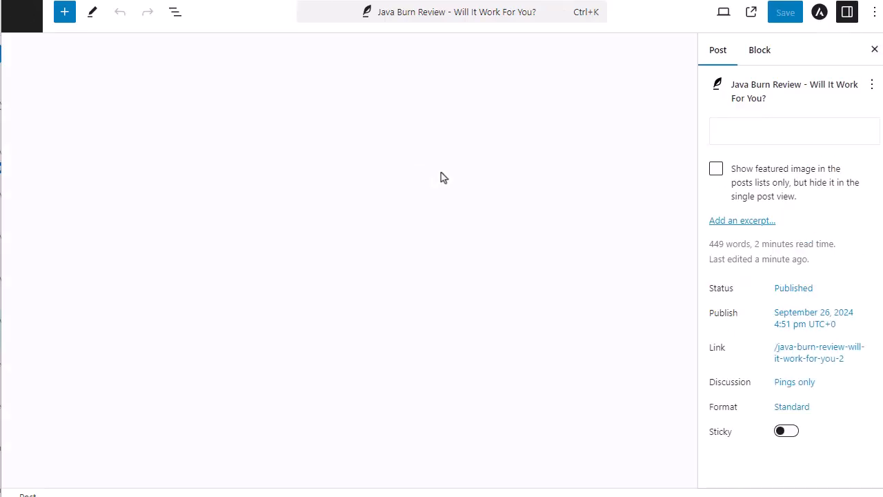
mouse_move(847, 145)
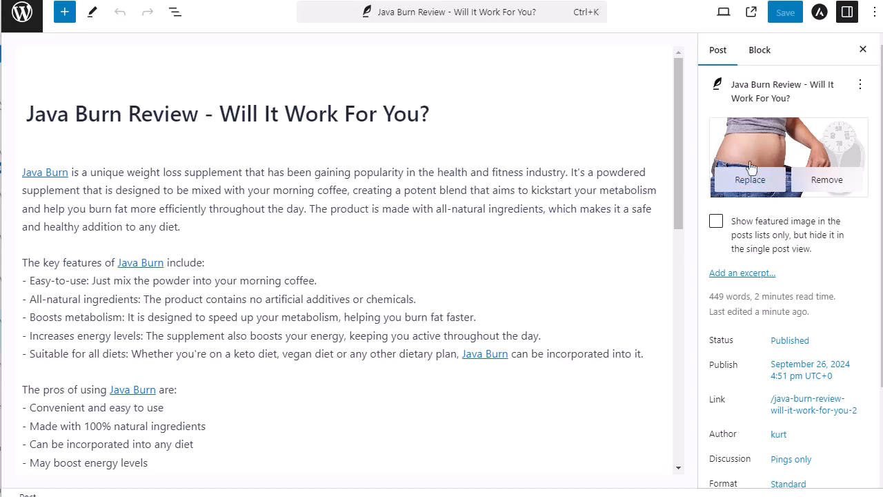
click(169, 215)
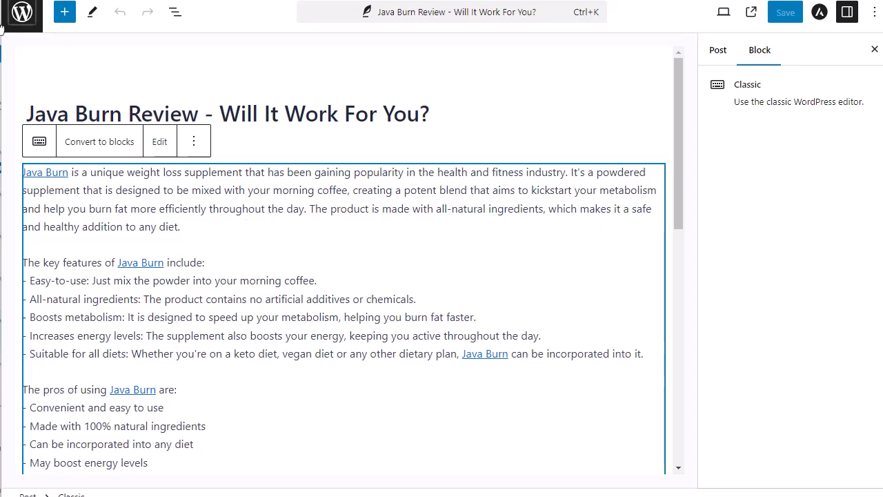
Leave the post editor, check the custom ad fields in the CB Buildr settings, and view the Java Burn review on the live site
click(21, 19)
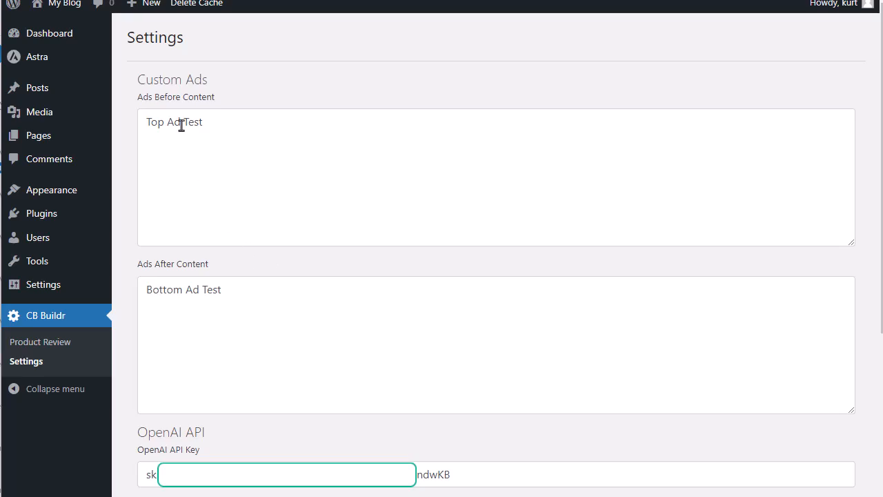
click(53, 12)
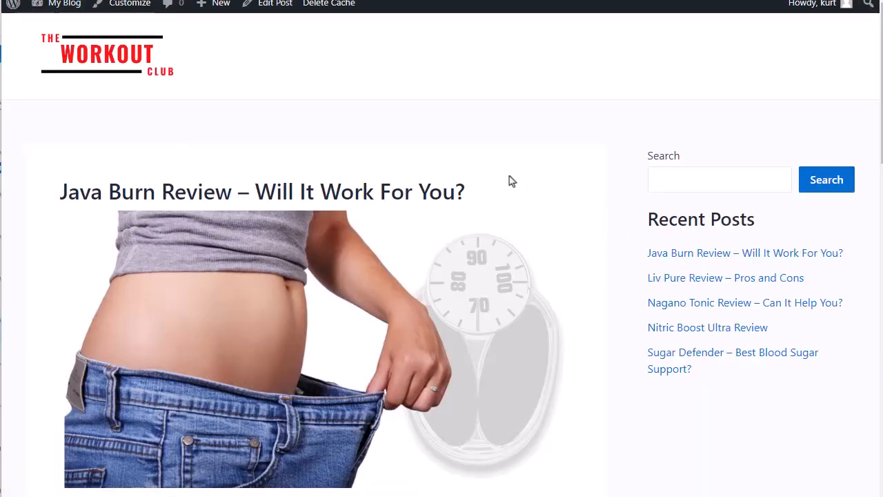
Examine the live Java Burn review for the custom ad text placed before and after the content
scroll(400, 207, down, 3)
scroll(406, 218, down, 1)
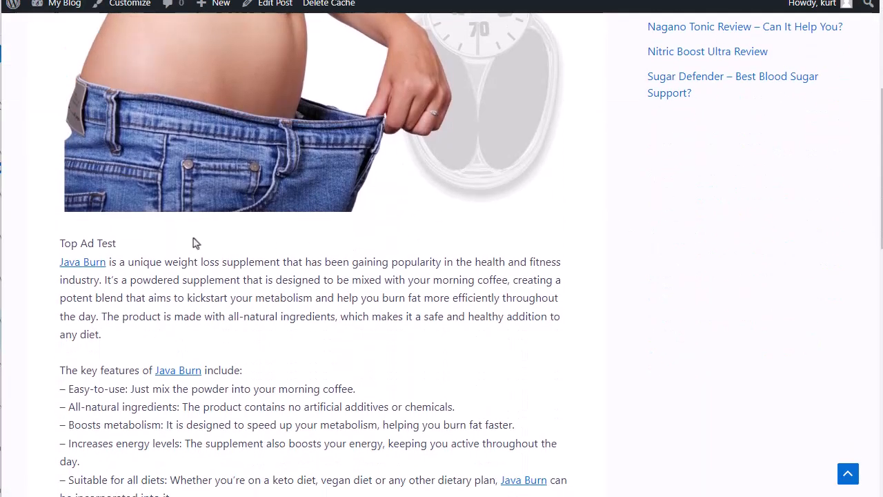
drag(126, 245, 59, 254)
scroll(223, 331, down, 12)
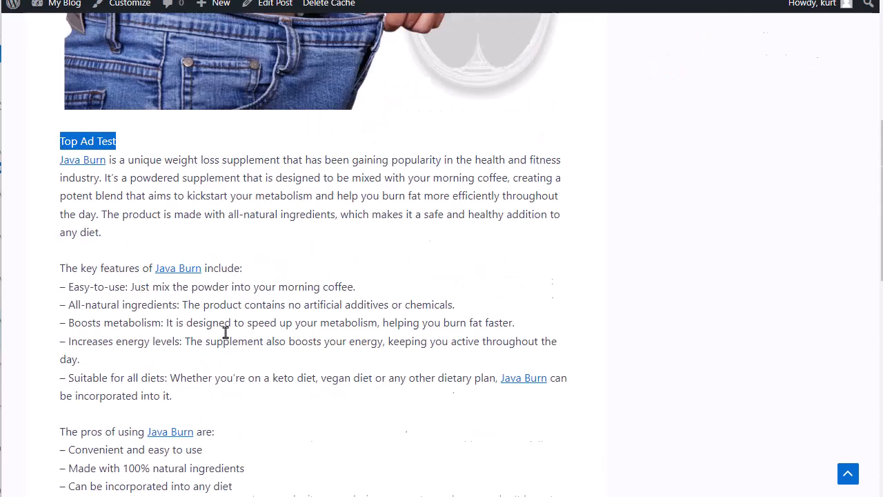
drag(131, 295, 59, 295)
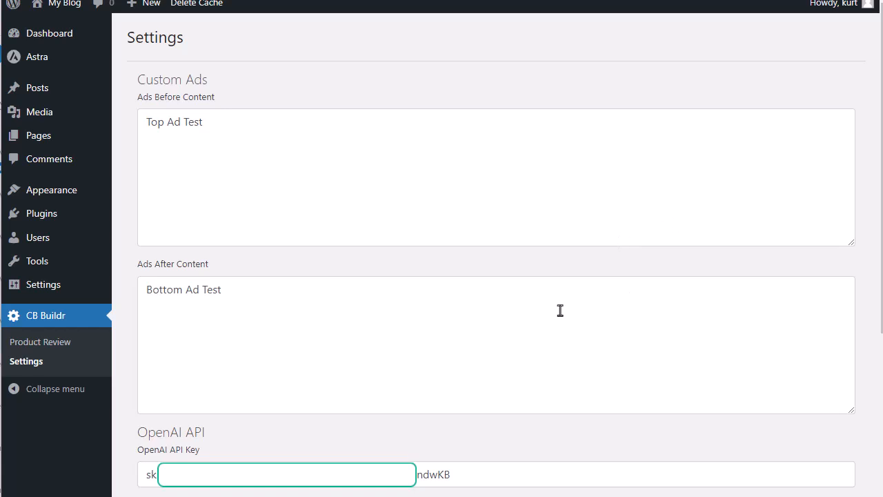
Generate a new product review in CB Buildr for "Sugar Defender" and compare the product name with its ClickBank listing
click(50, 349)
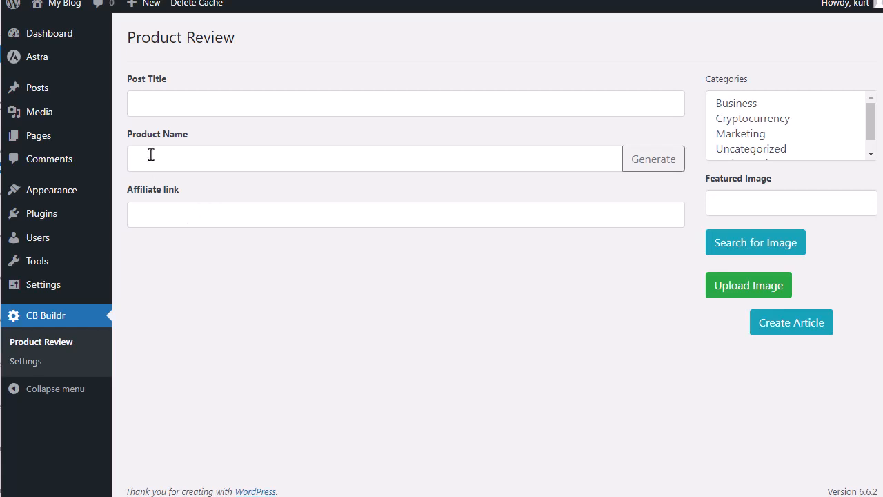
click(205, 161)
text(Sugar Defender)
click(648, 168)
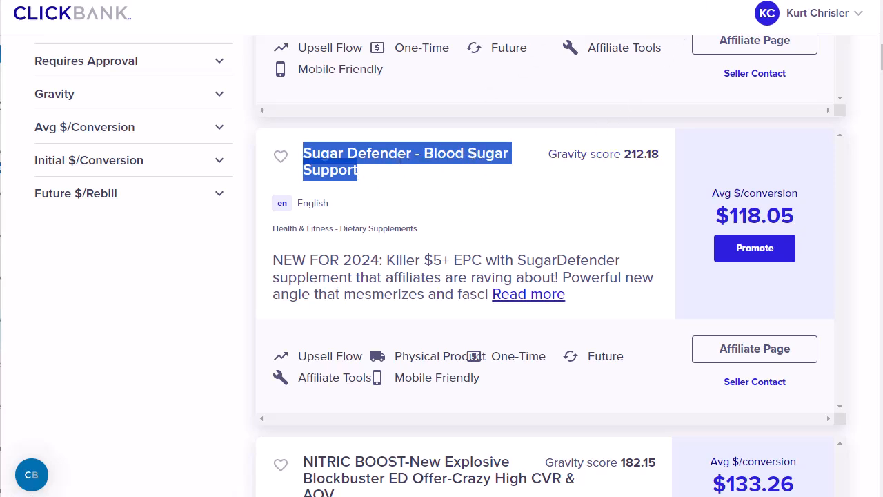
click(505, 0)
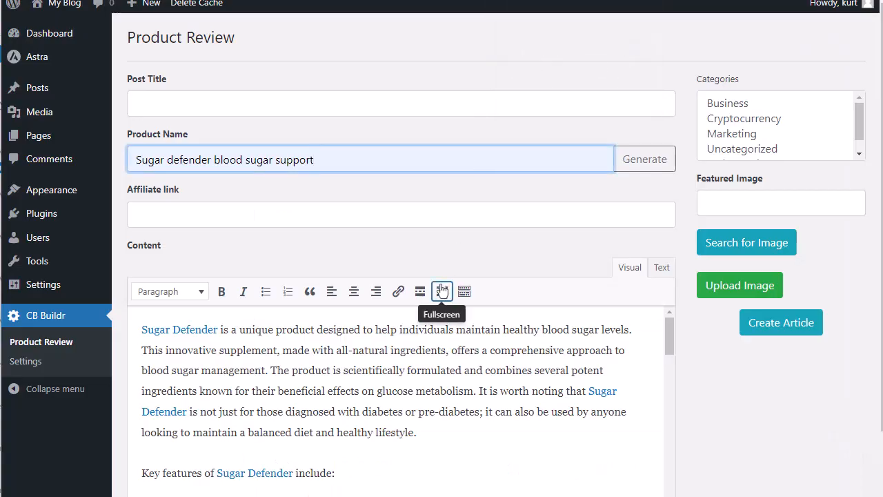